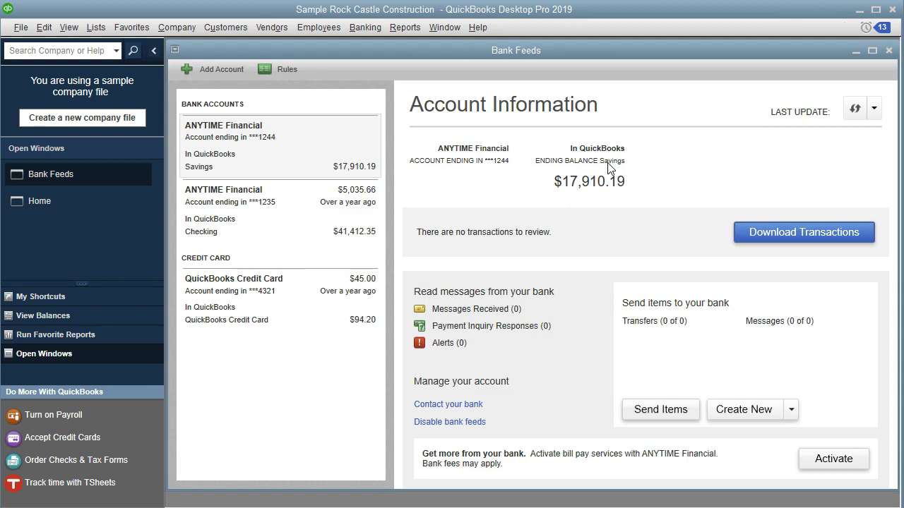
- Open the list of downloaded bank transactions for the ANYTIME Financial Checking account in a maximized window
click(302, 222)
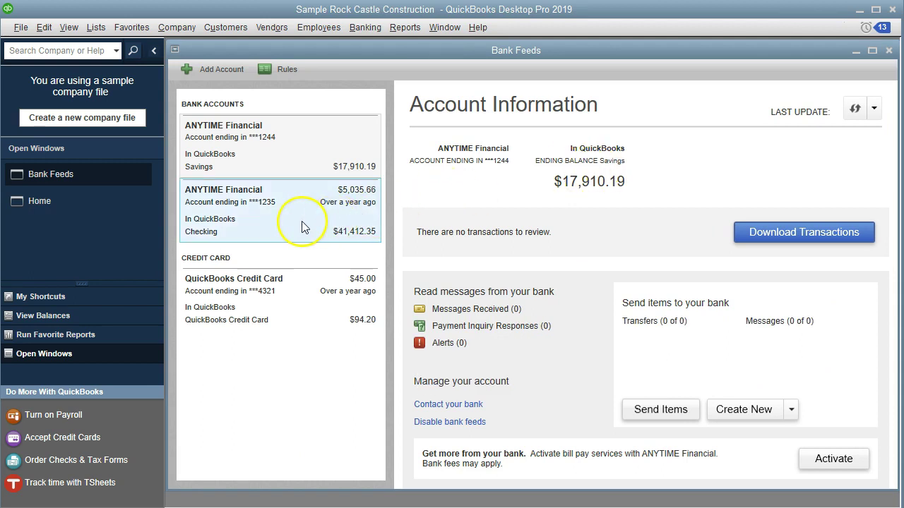
click(301, 224)
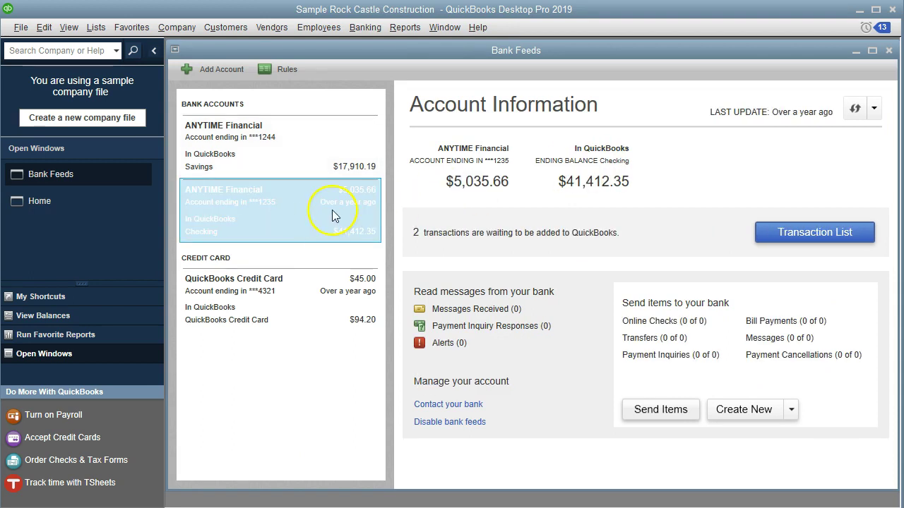
click(872, 50)
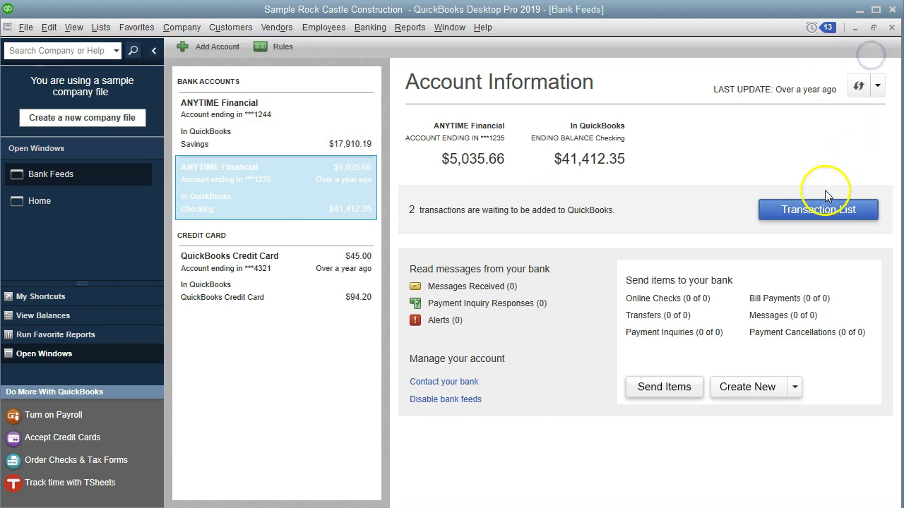
click(816, 224)
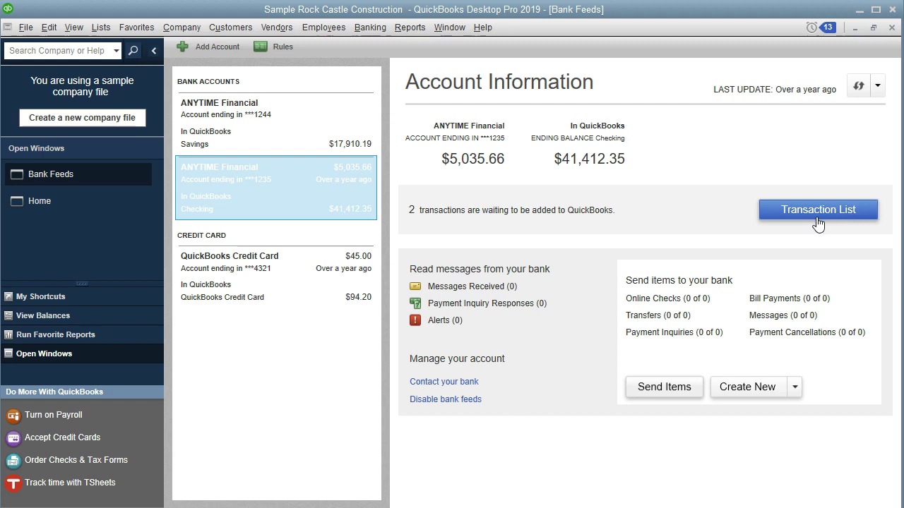
click(817, 224)
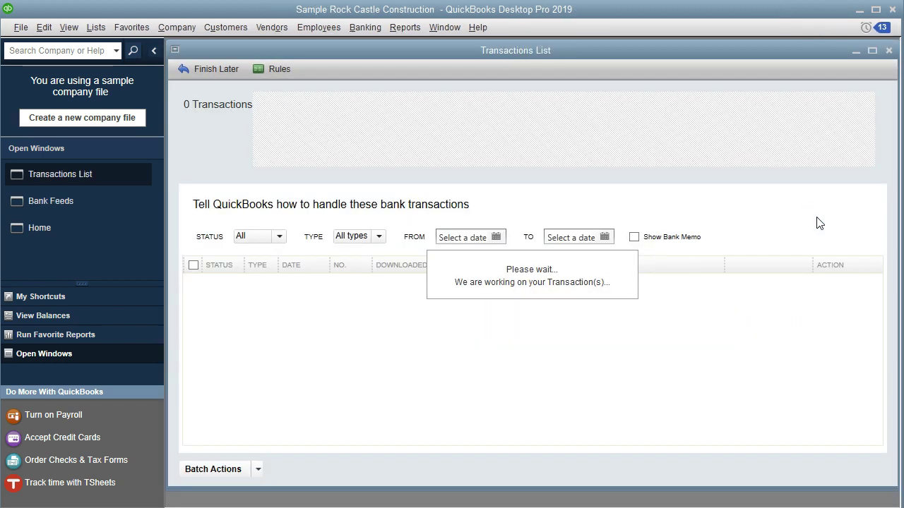
click(387, 387)
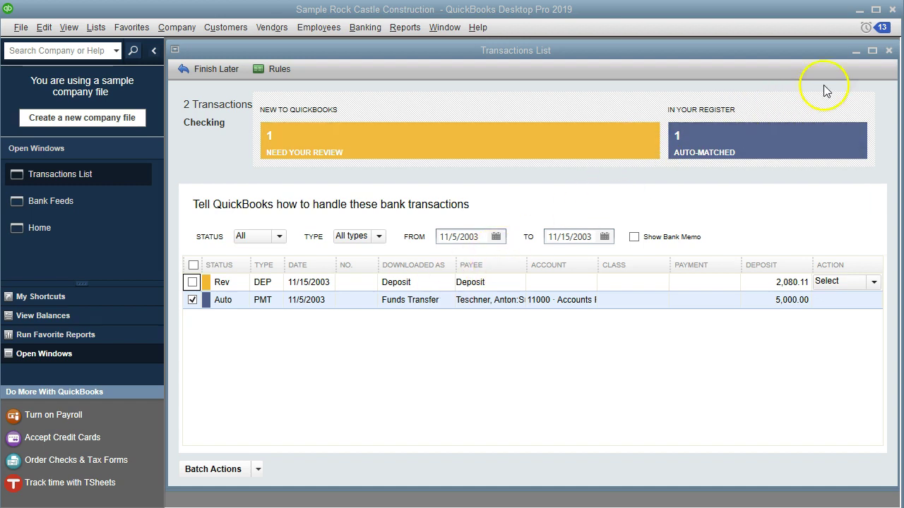
click(872, 51)
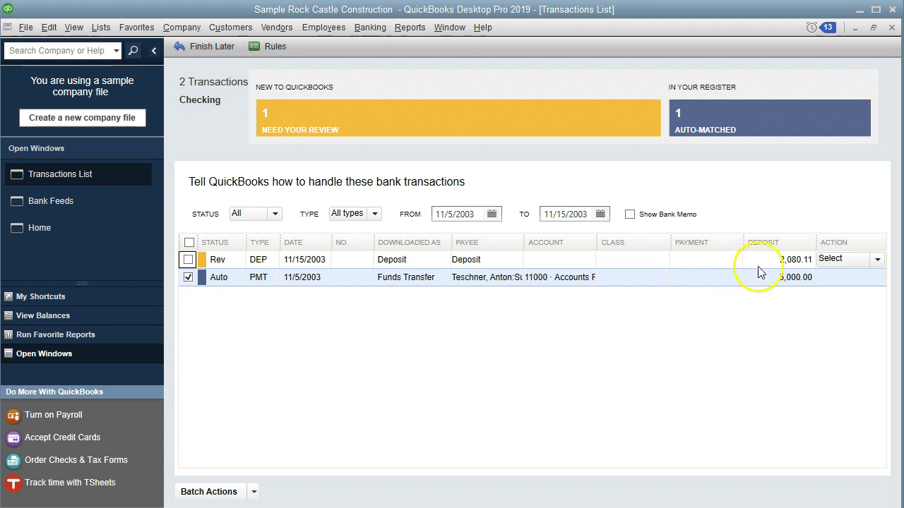
- Review the actions available for the 2,080.11 deposit dated 11/15/2003 without choosing one
click(877, 259)
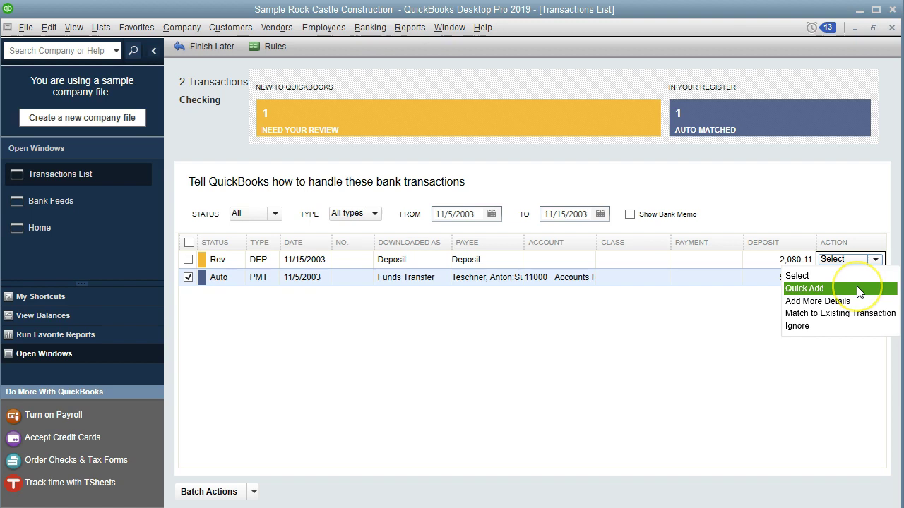
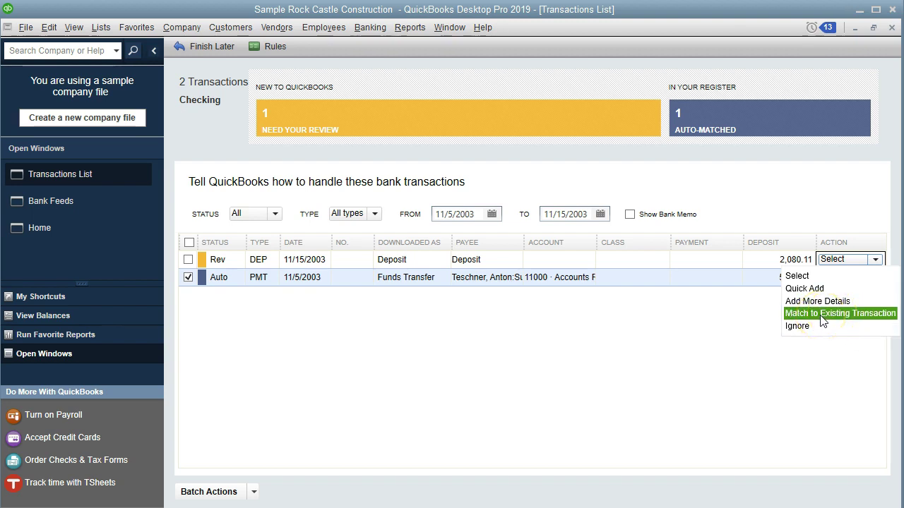
click(547, 375)
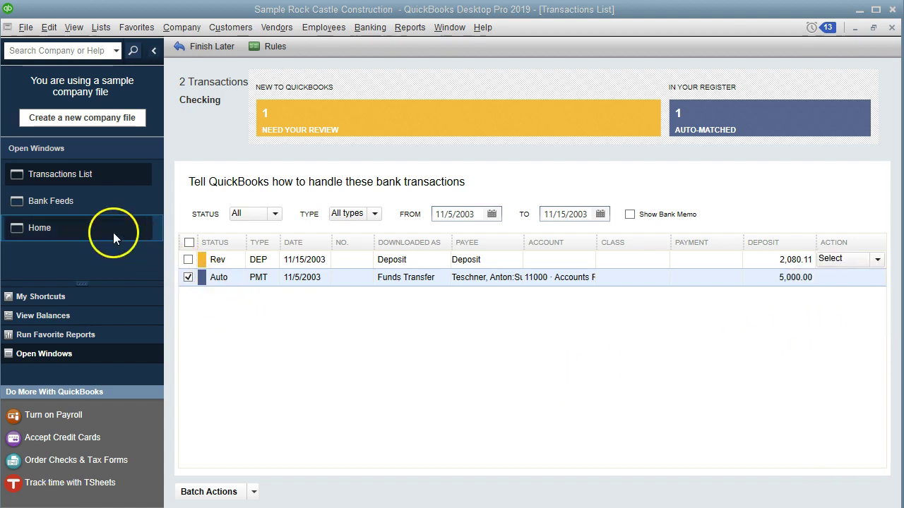
- Start a new received customer payment and choose the first customer in the list as the payer
click(90, 237)
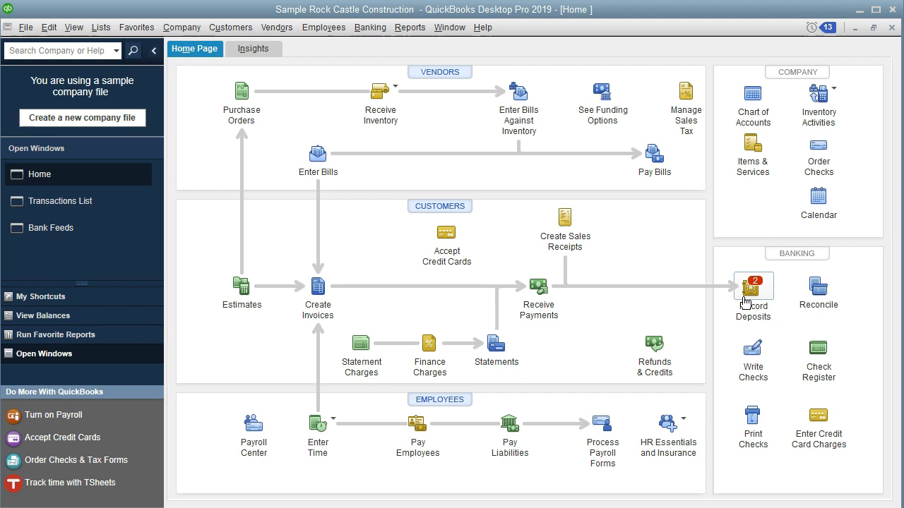
click(543, 302)
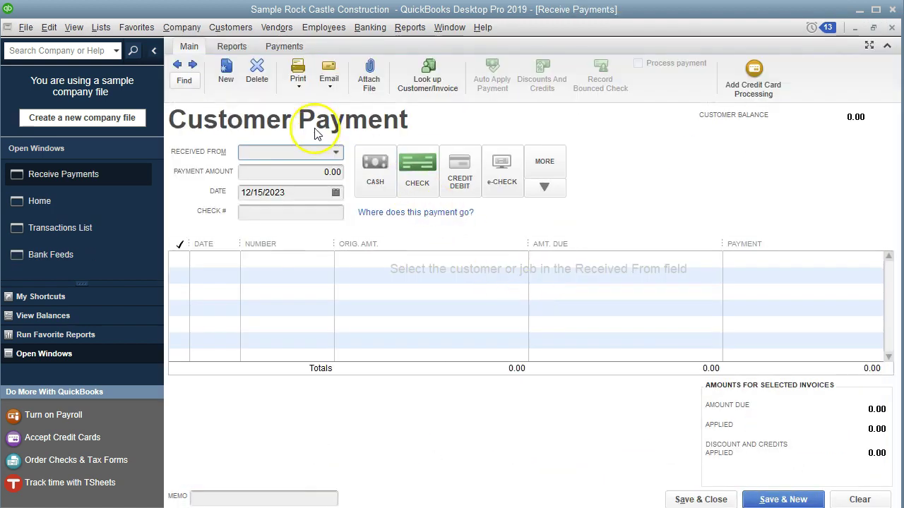
click(334, 153)
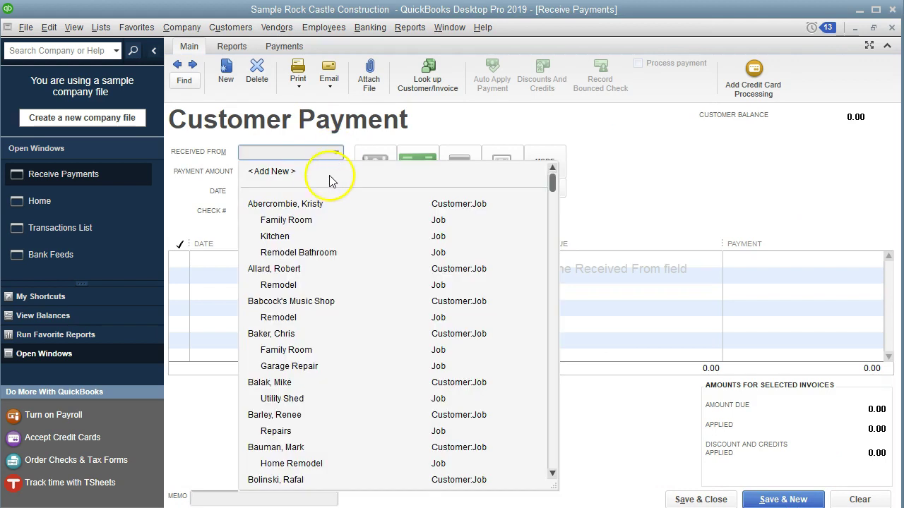
click(319, 204)
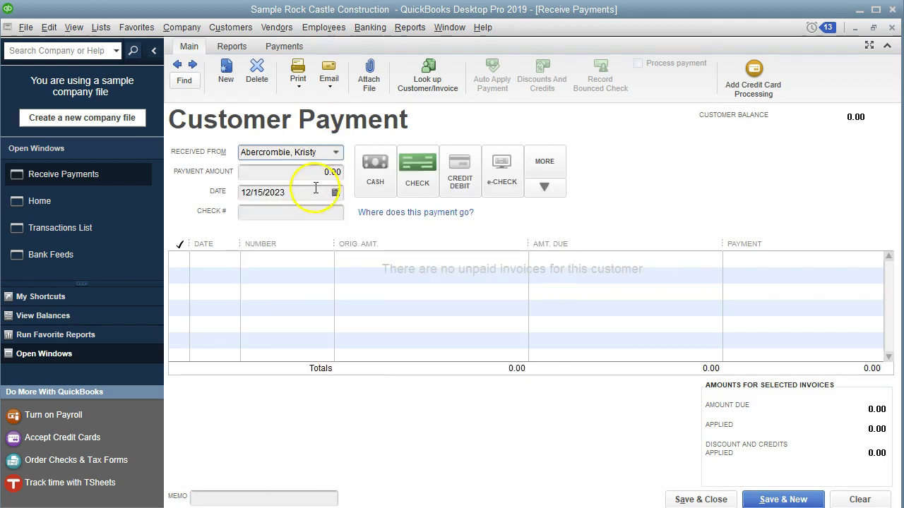
- Set the payment amount to 2,080.11 and save the payment, leaving the overpayment as a credit for the customer
click(311, 175)
click(452, 176)
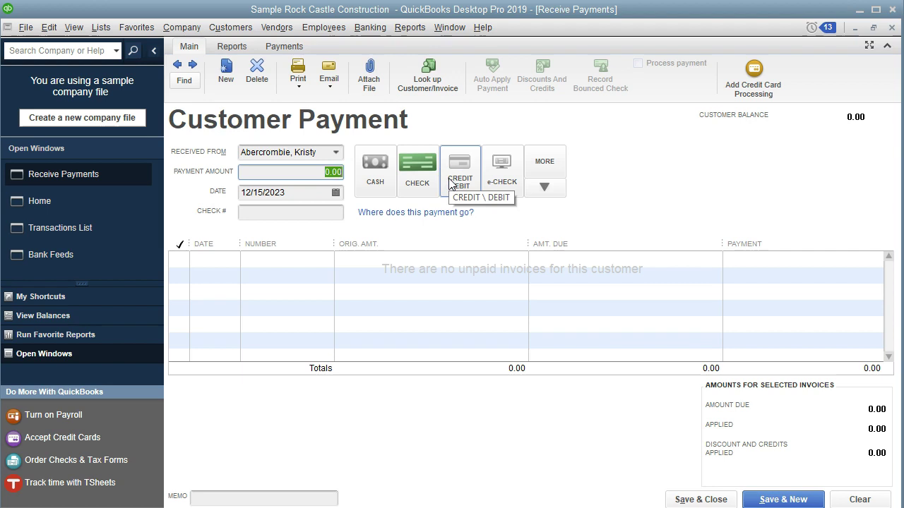
text(2080.11)
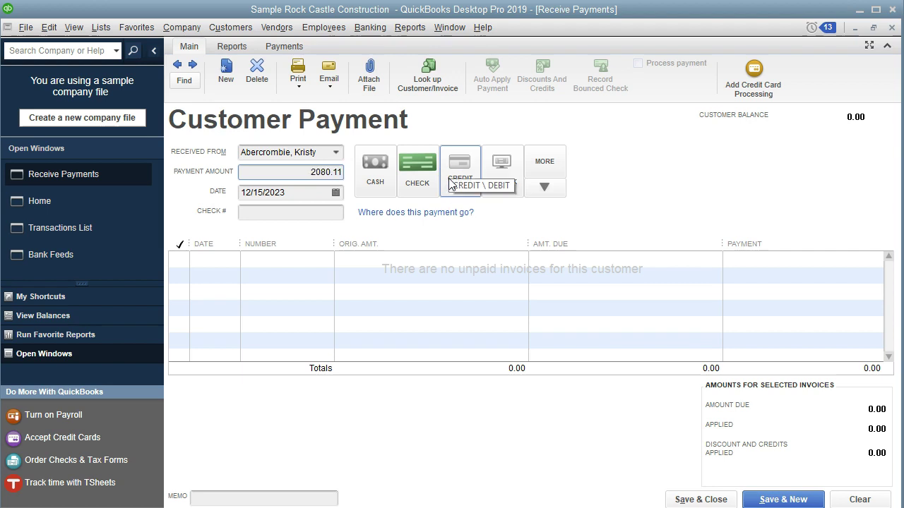
key(Tab)
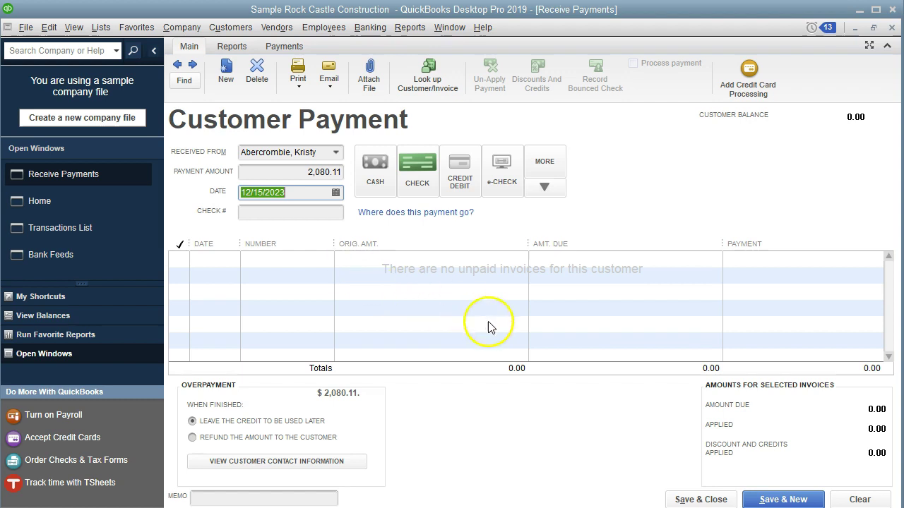
click(702, 499)
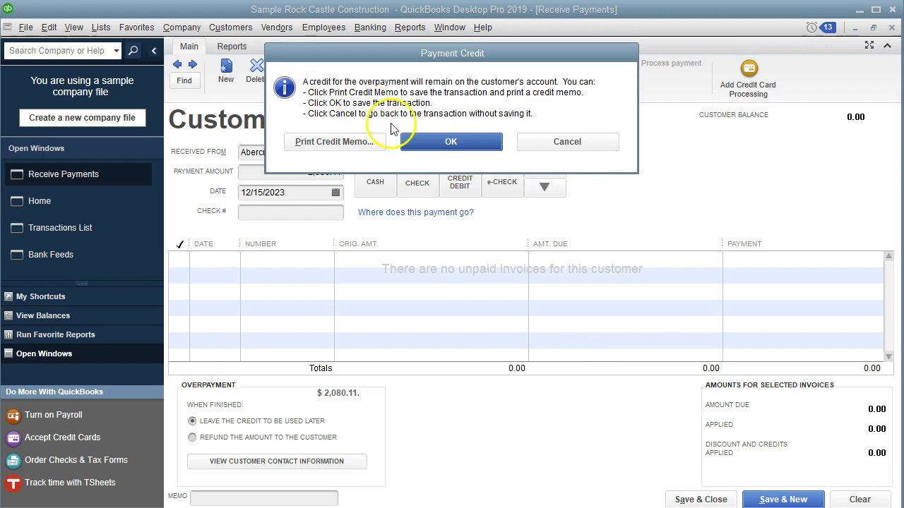
click(424, 144)
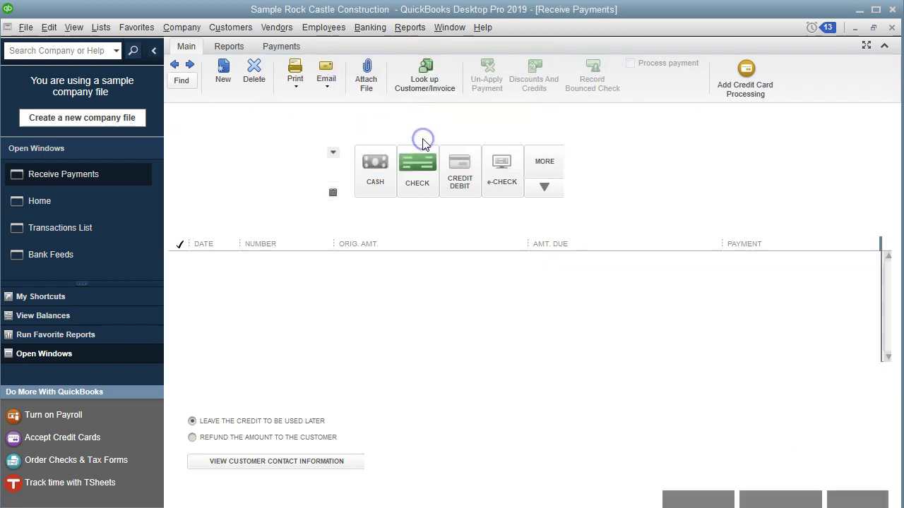
click(397, 346)
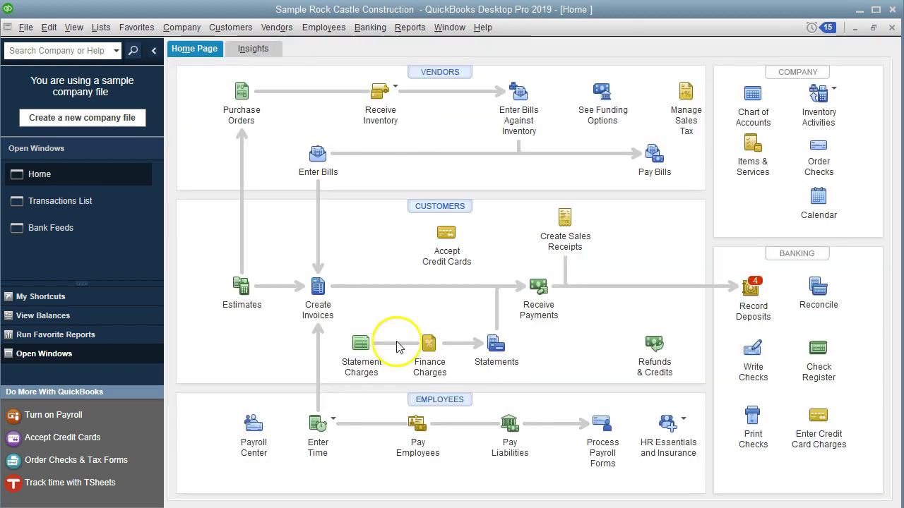
- Look through all unmatched QuickBooks transactions for a match to the 2,080.11 bank deposit, and close without matching
click(89, 209)
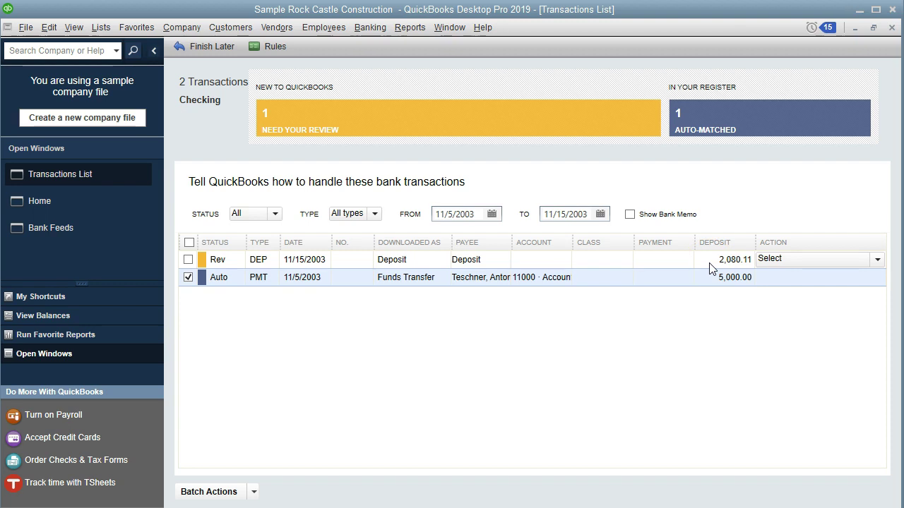
click(875, 259)
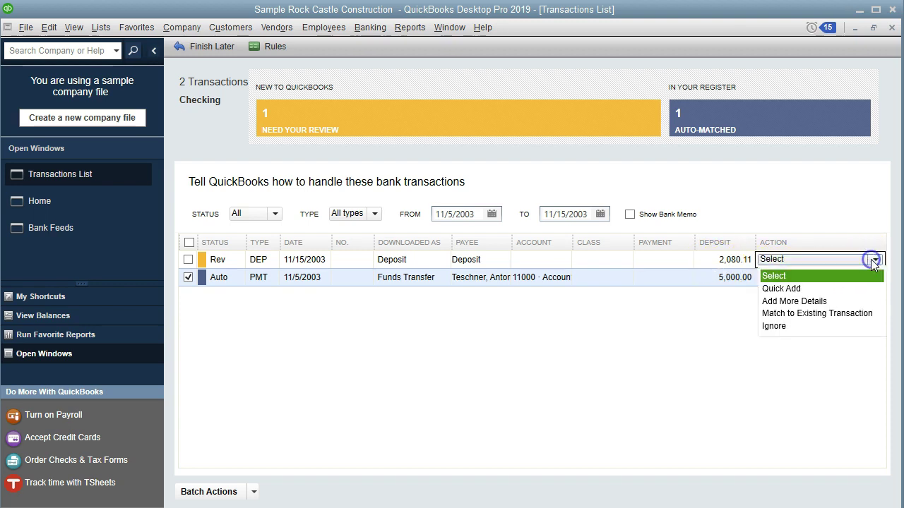
click(864, 314)
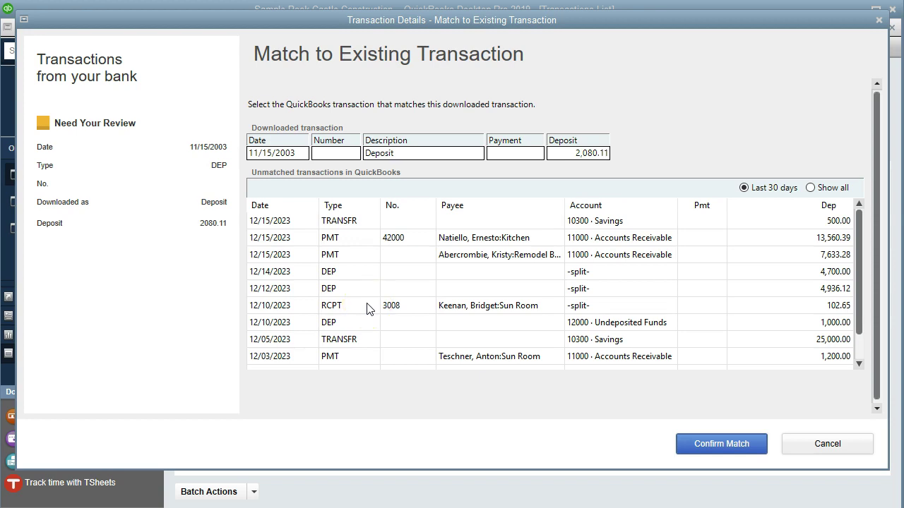
click(810, 188)
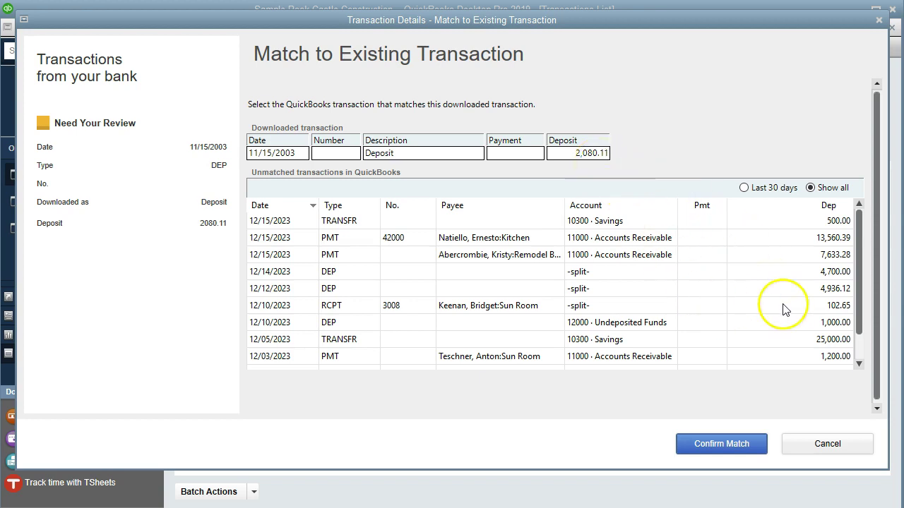
drag(855, 234, 852, 205)
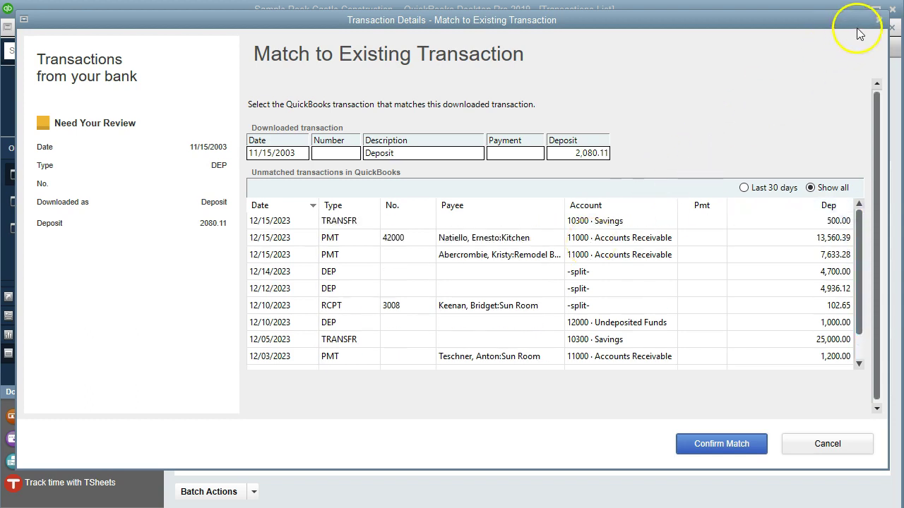
click(877, 21)
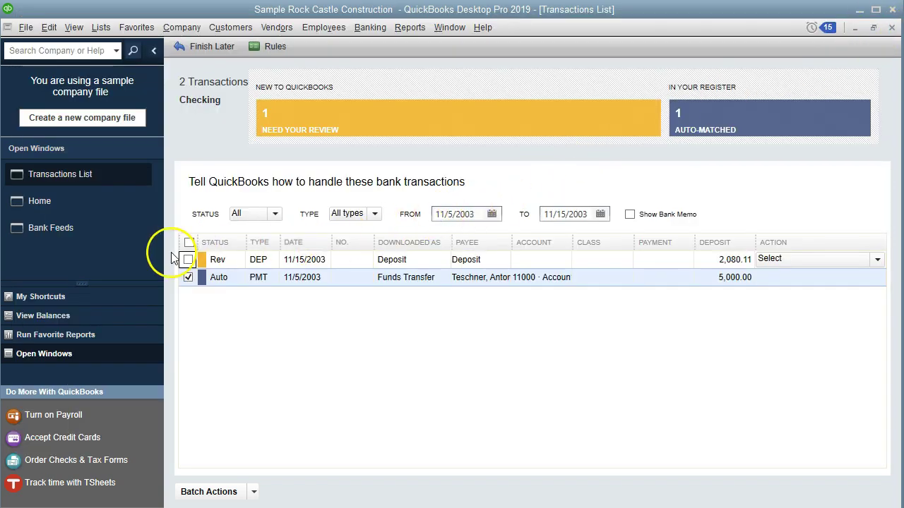
- Record a deposit to Checking of the 2,080.11 cash payment dated 11/11/2023 and save it
click(103, 212)
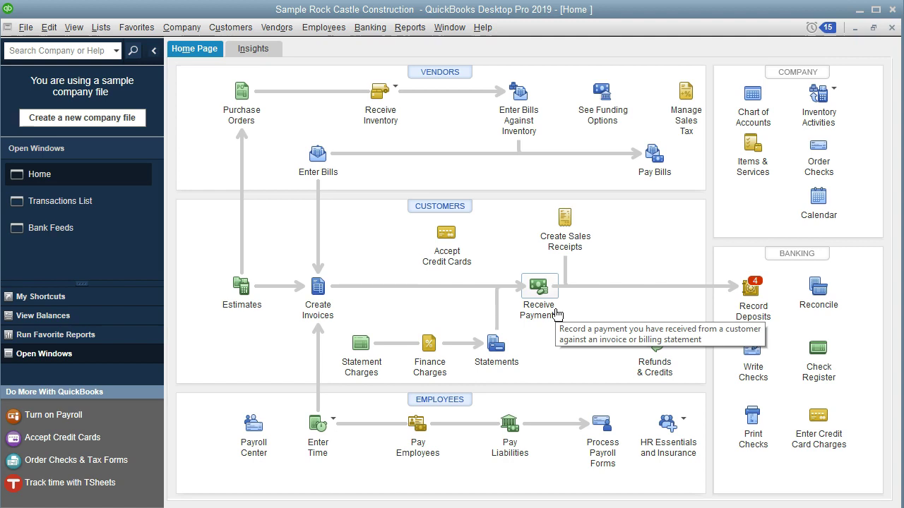
click(747, 287)
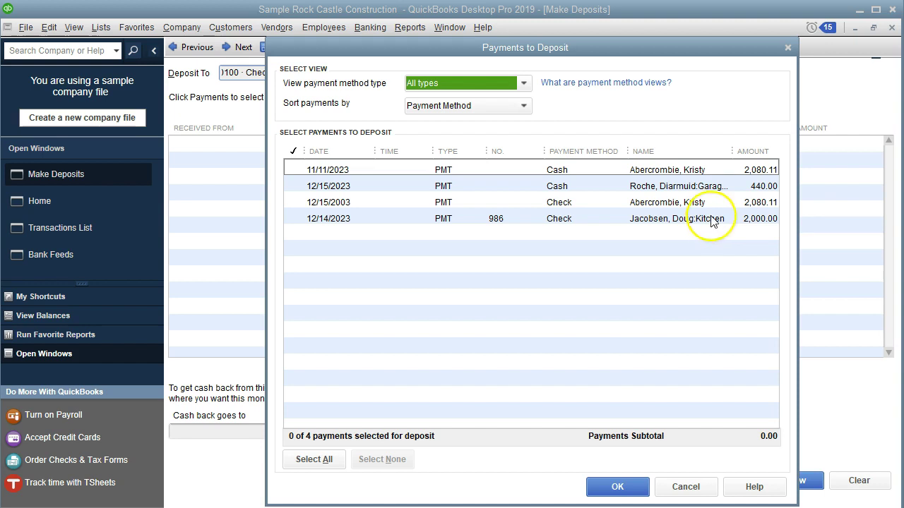
click(734, 175)
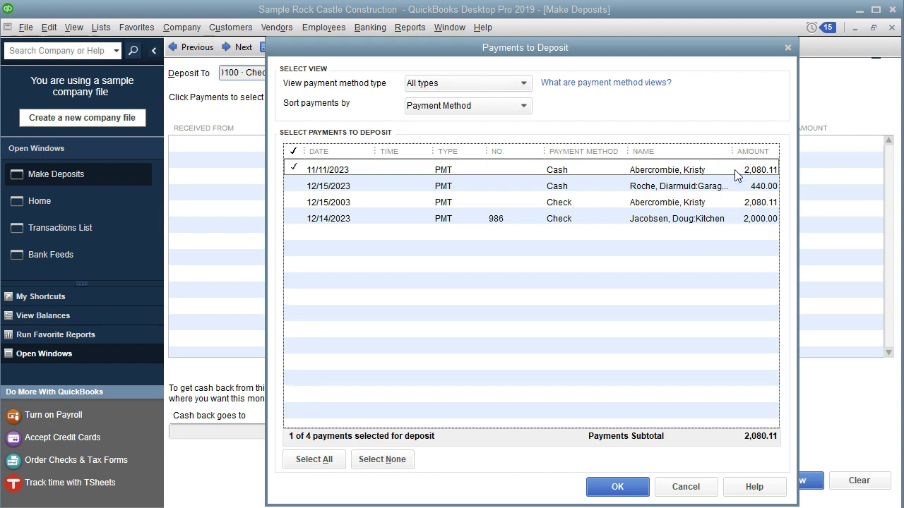
click(629, 487)
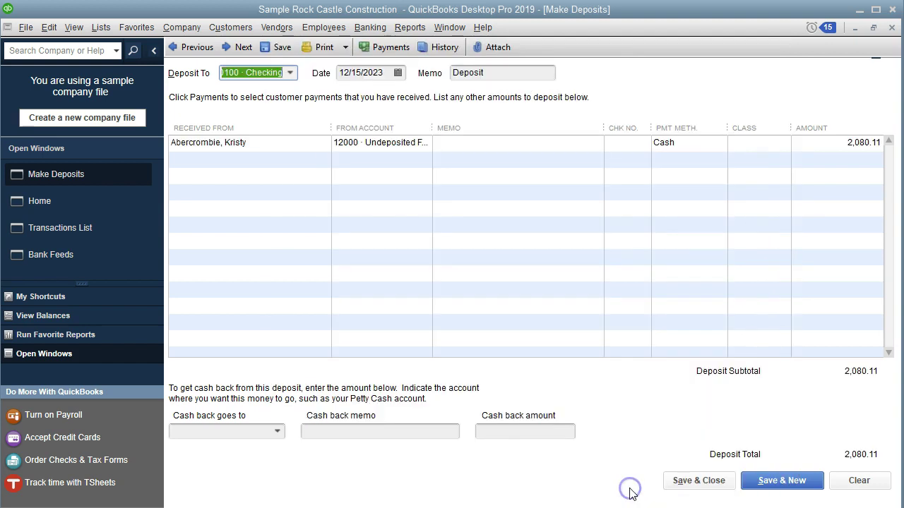
click(701, 486)
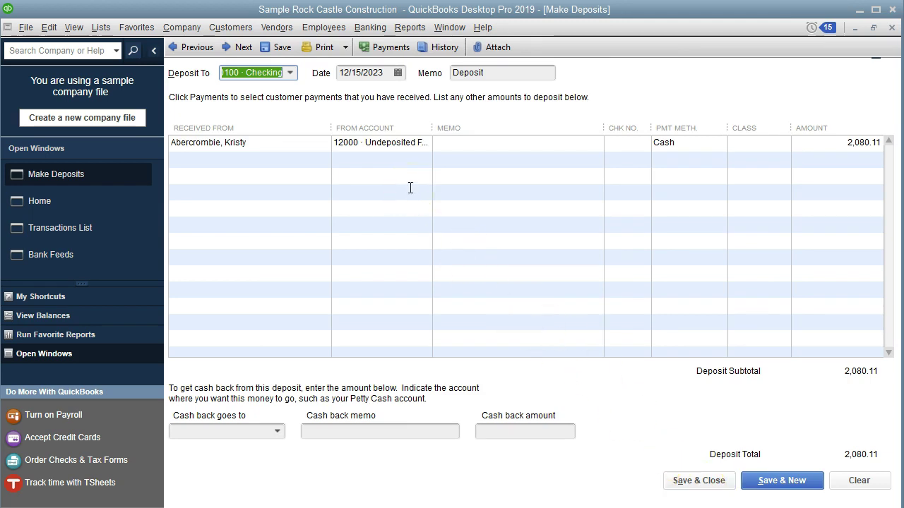
click(679, 484)
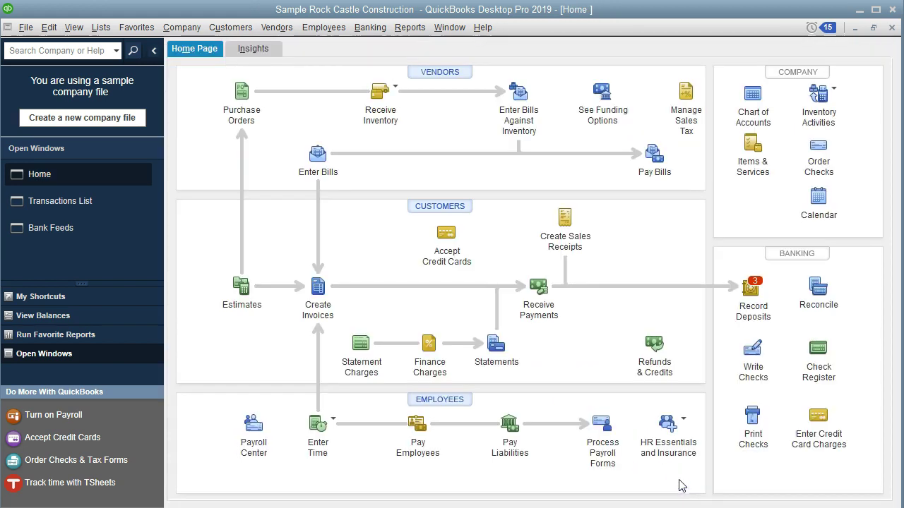
- Recheck the match status in the bank transactions list and open the register of the 10100 · Checking account
click(128, 204)
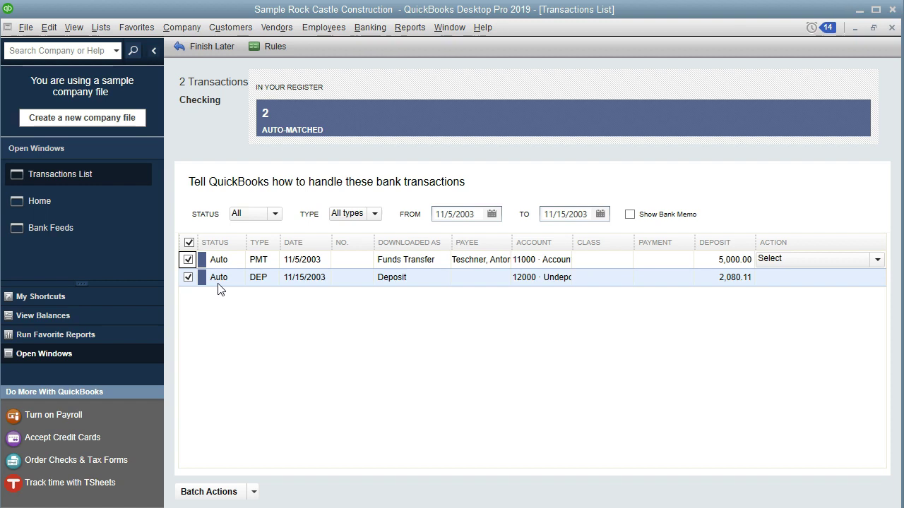
click(375, 34)
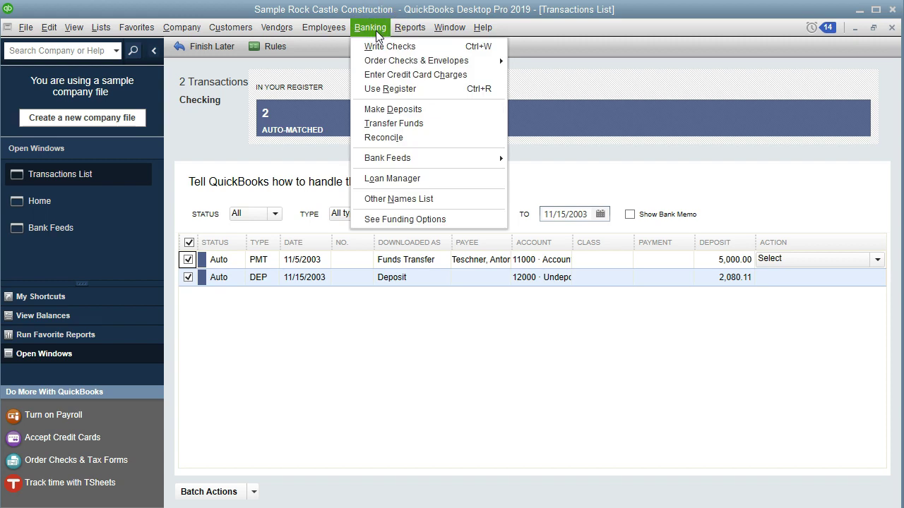
click(389, 90)
click(409, 298)
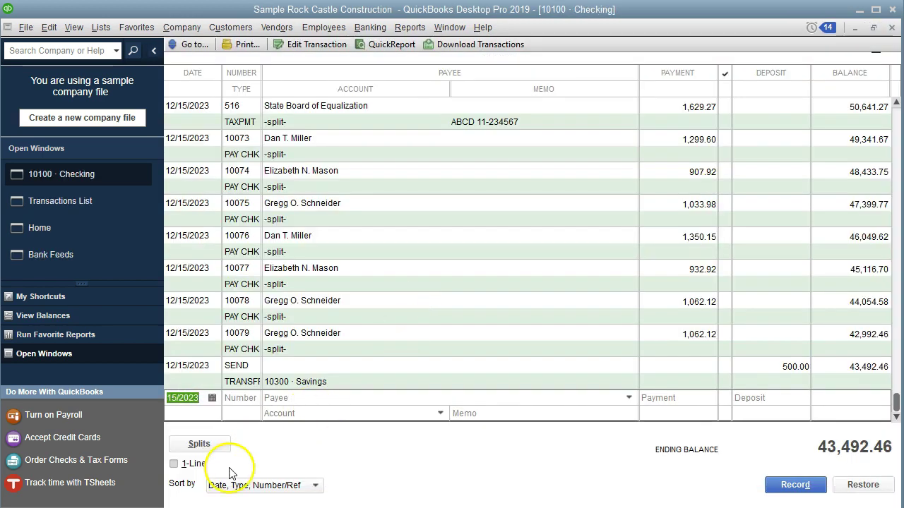
- Delete the 12/15/2023 deposit of 2,080.11 from Undeposited Funds in the Checking register
scroll(531, 381, up, 10)
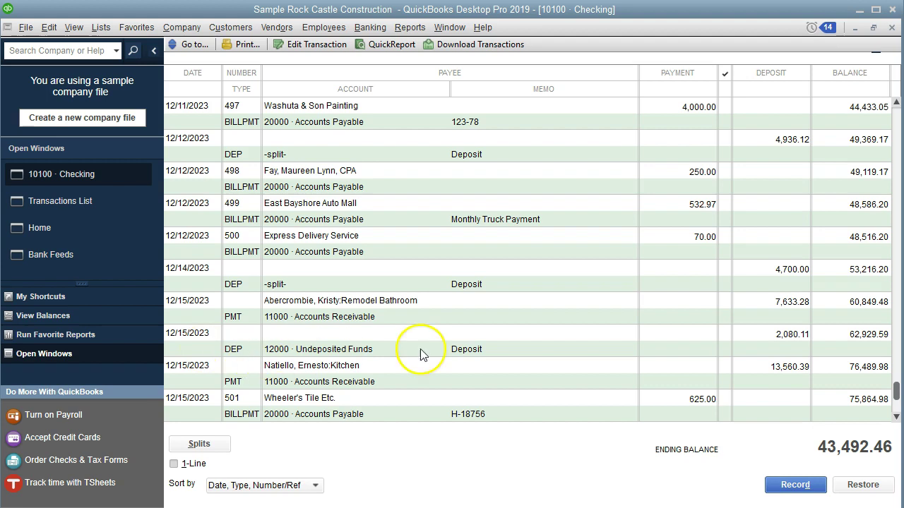
right_click(240, 356)
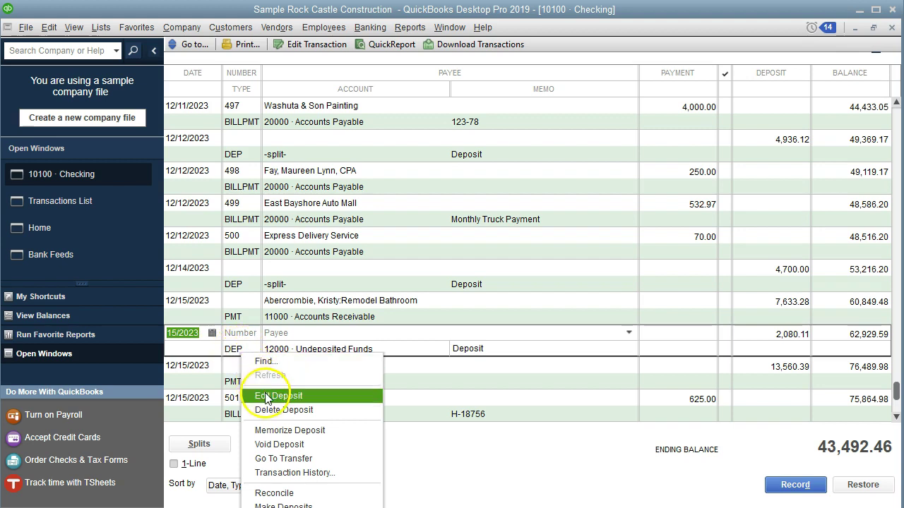
click(314, 409)
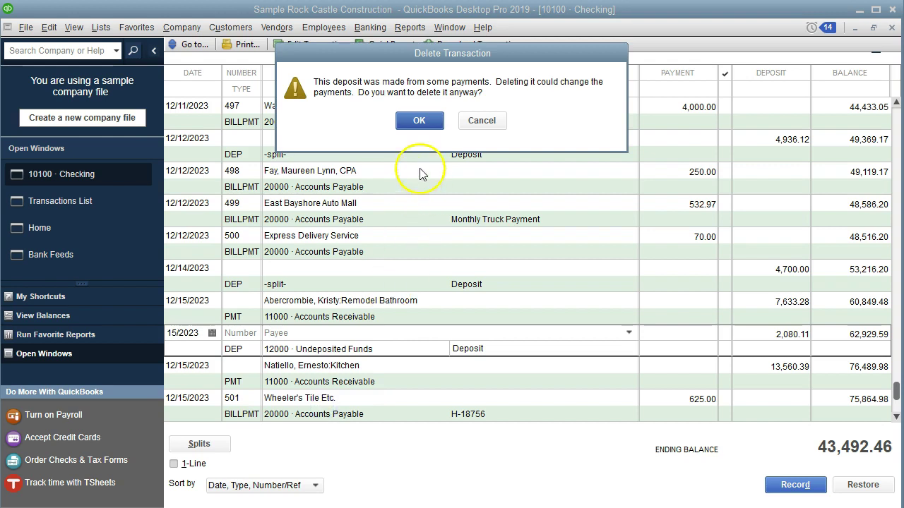
click(419, 121)
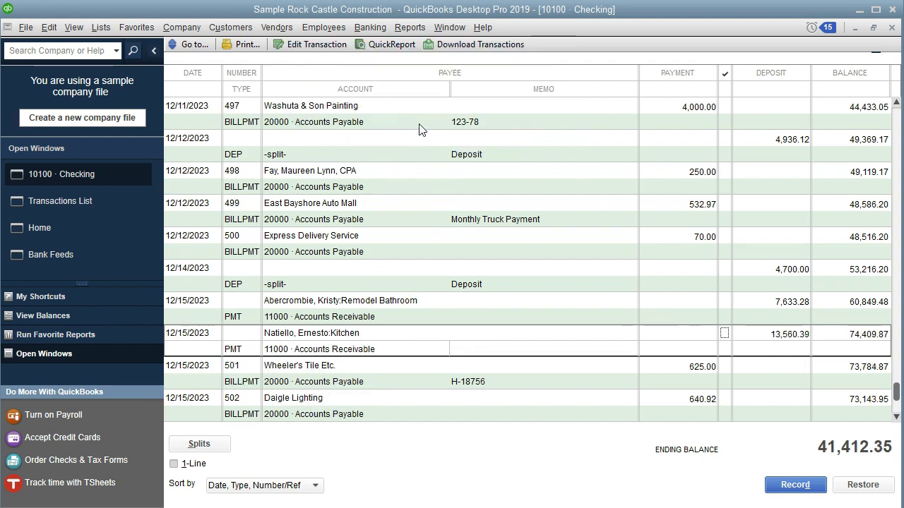
- Start adding more details to the 2,080.11 bank deposit in the transactions list and review its open invoices and undeposited funds
click(115, 203)
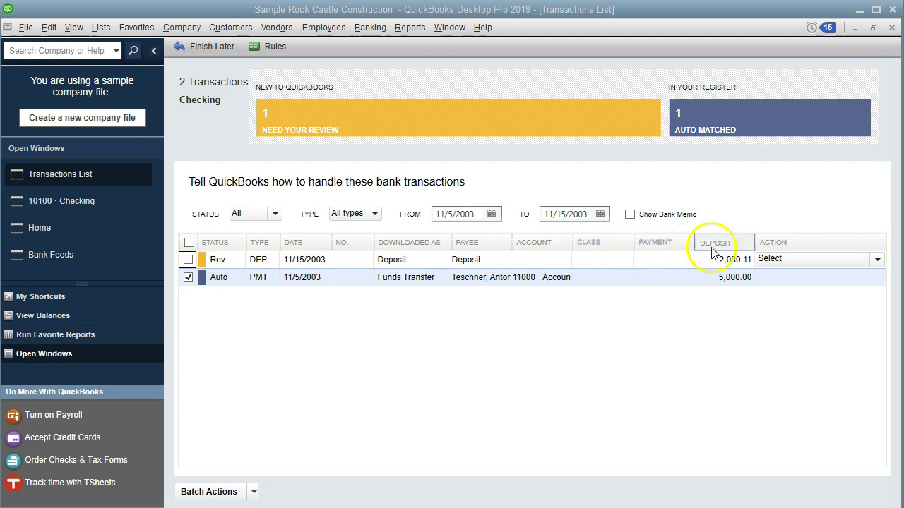
click(875, 261)
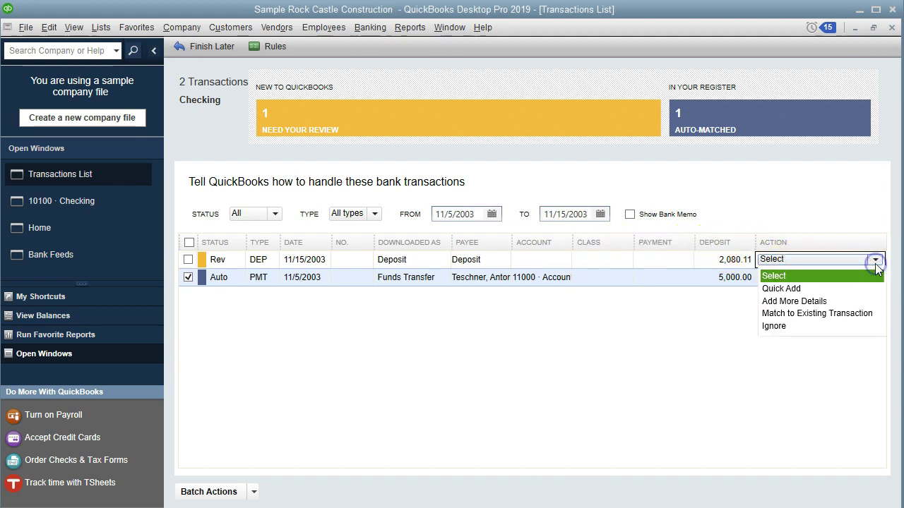
click(848, 303)
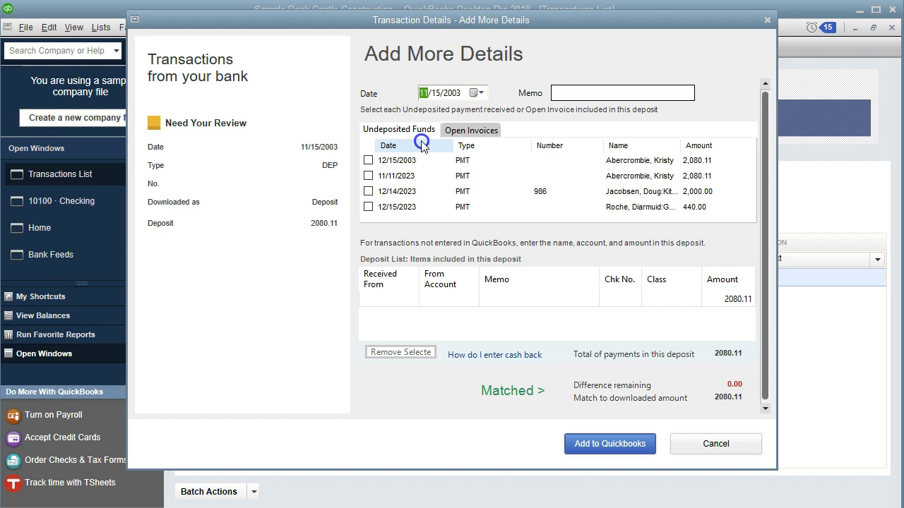
click(469, 131)
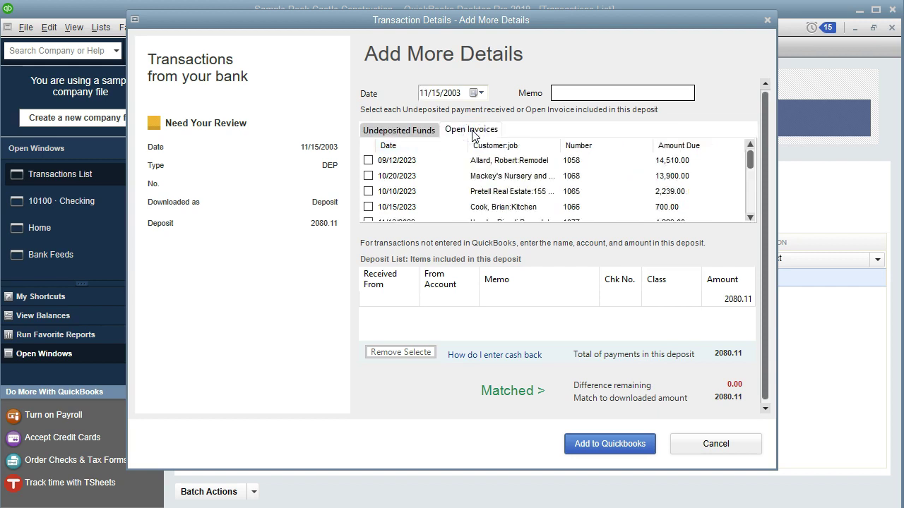
click(403, 131)
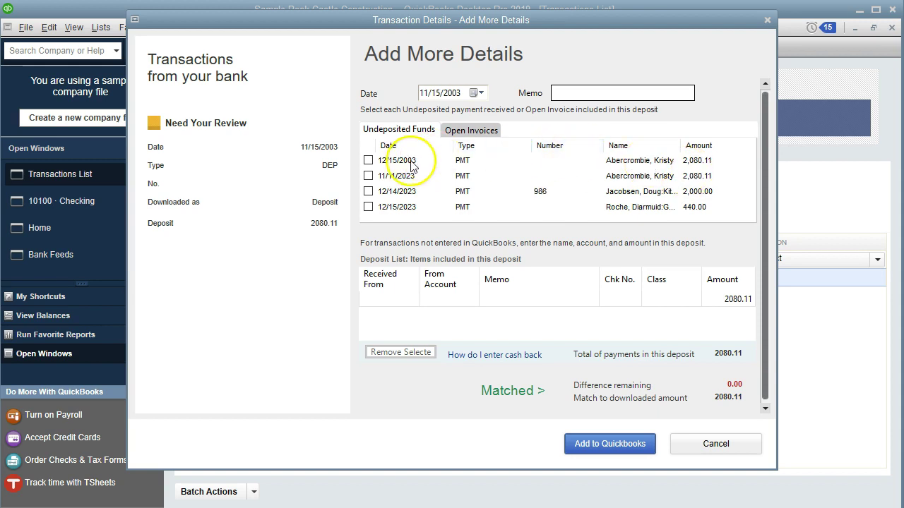
- Try including the 12/15/2003 undeposited payment in the deposit, clear the selection, and view the open invoices again
click(367, 160)
click(368, 160)
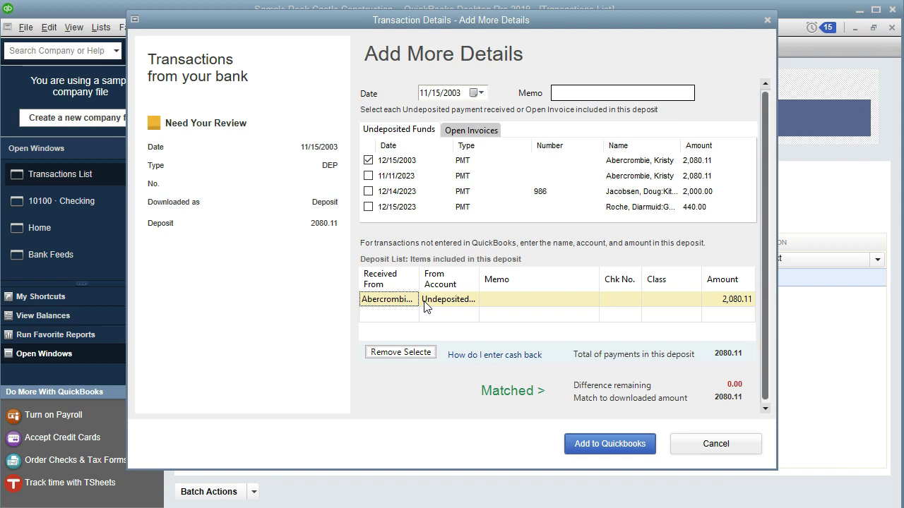
click(369, 161)
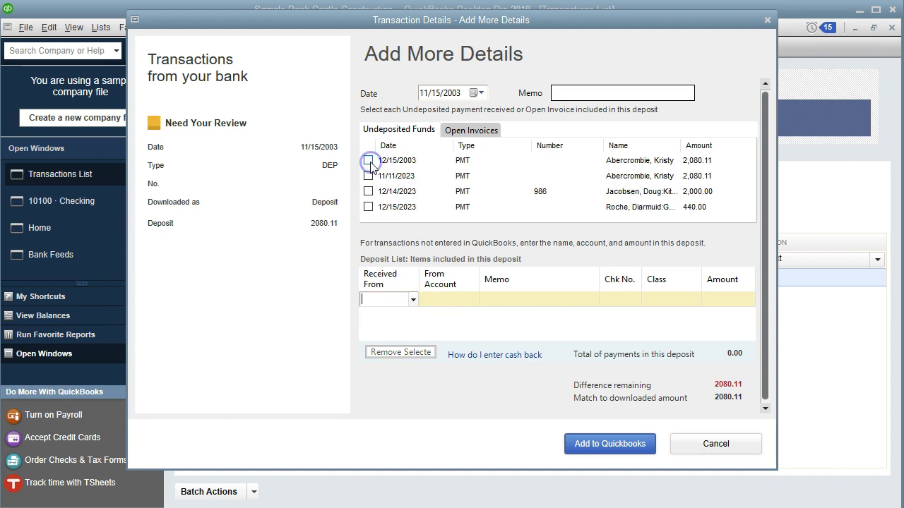
click(460, 130)
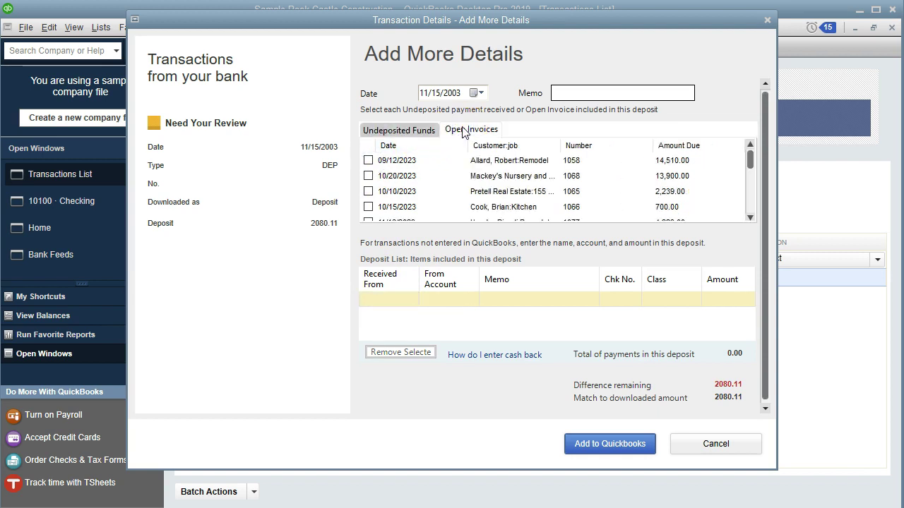
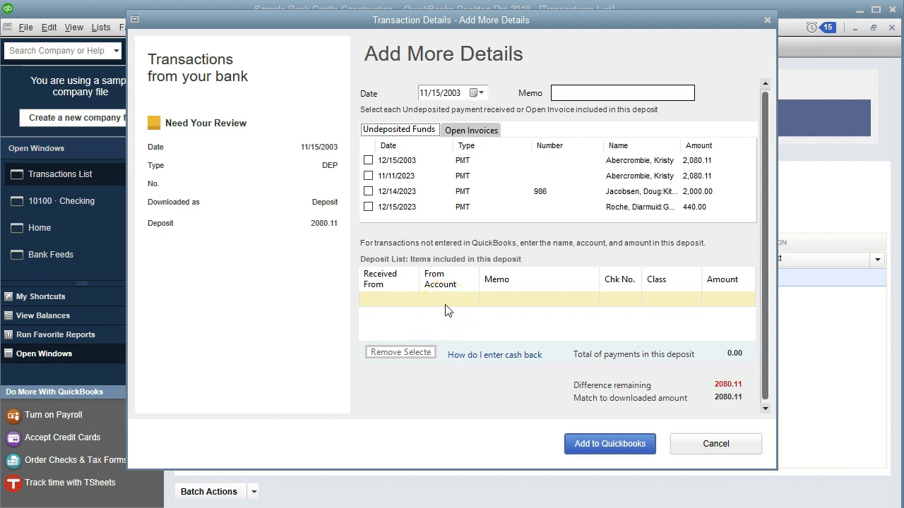
- Add the bank deposit to QuickBooks using the 12/15/2003 undeposited payment of 2,080.11, ignoring the proposed renaming rule
click(369, 161)
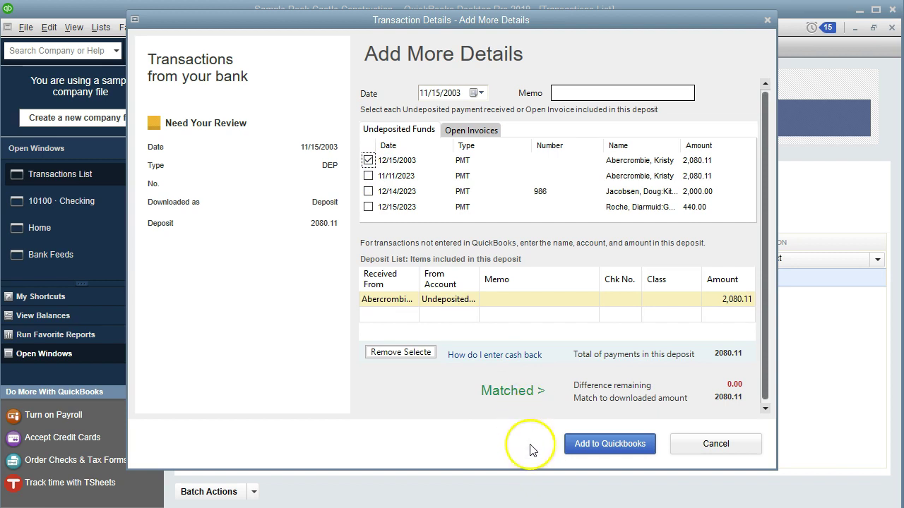
click(580, 445)
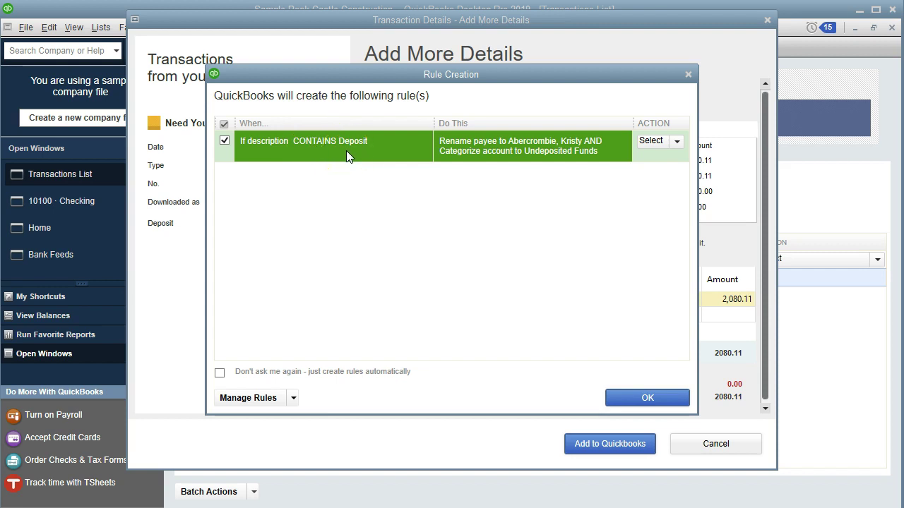
click(550, 169)
click(676, 142)
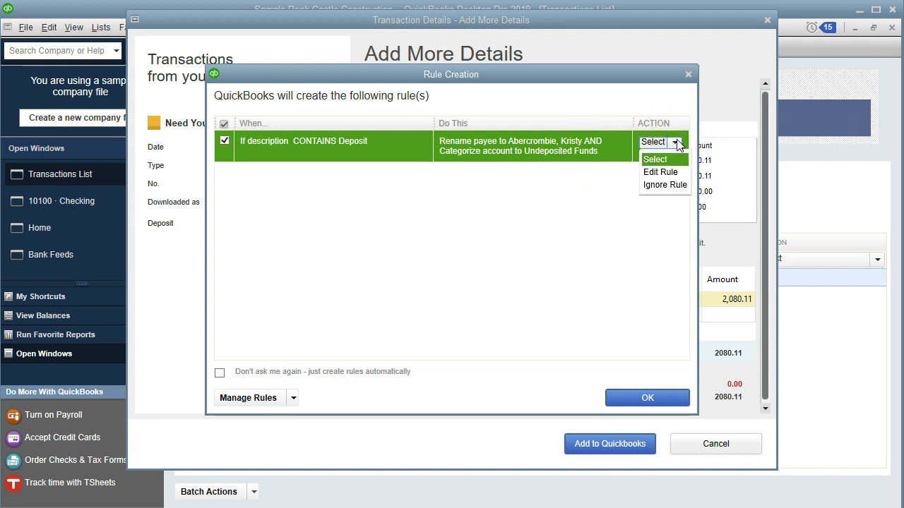
click(667, 184)
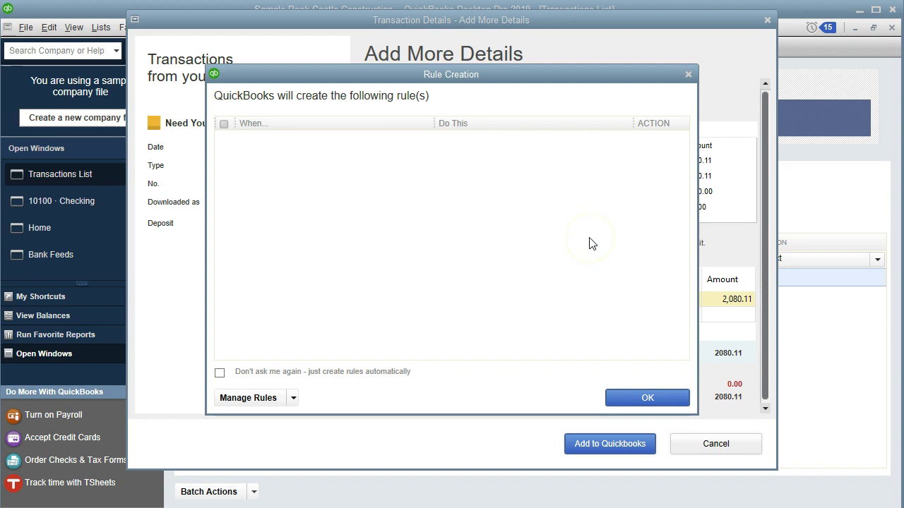
click(630, 400)
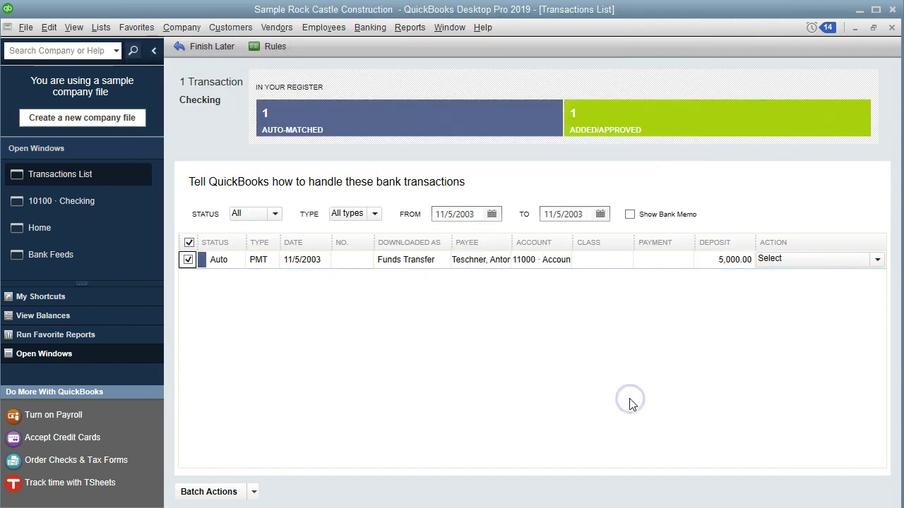